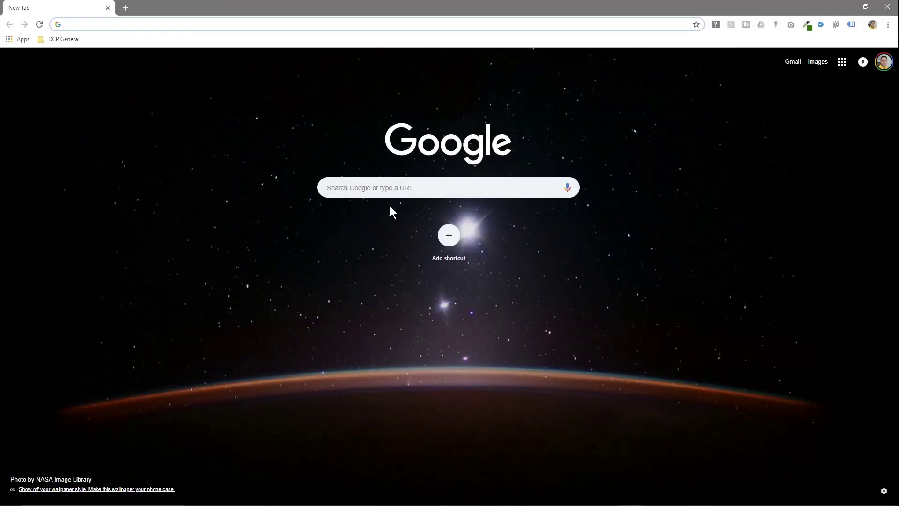
- Bring up Chrome's New Tab page with the Google search box ready
left_click(389, 187)
- Search Google for 'libre office' and open the official LibreOffice result
type("libre office")
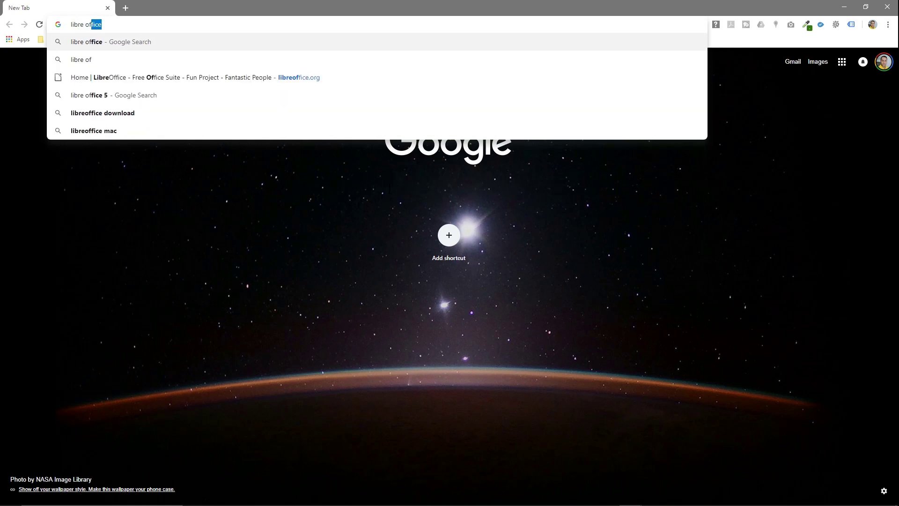
key("Return")
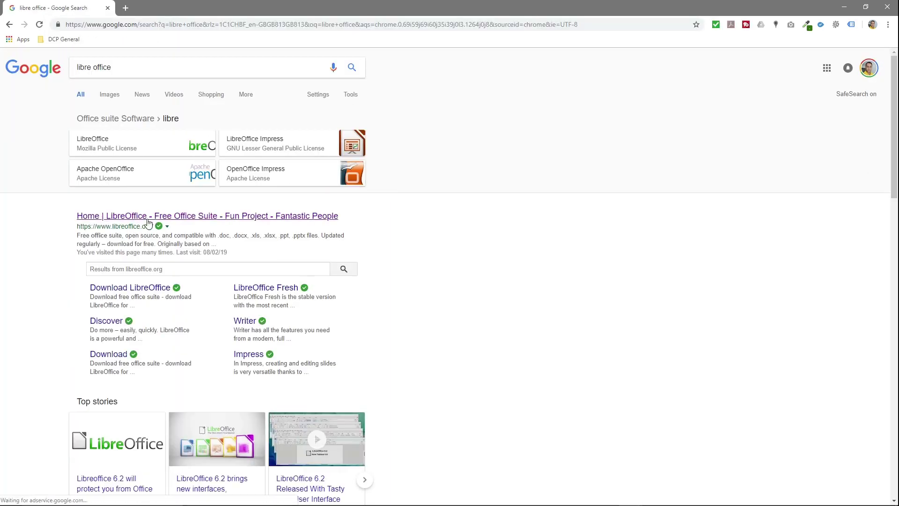
left_click_drag(90, 228, 140, 227)
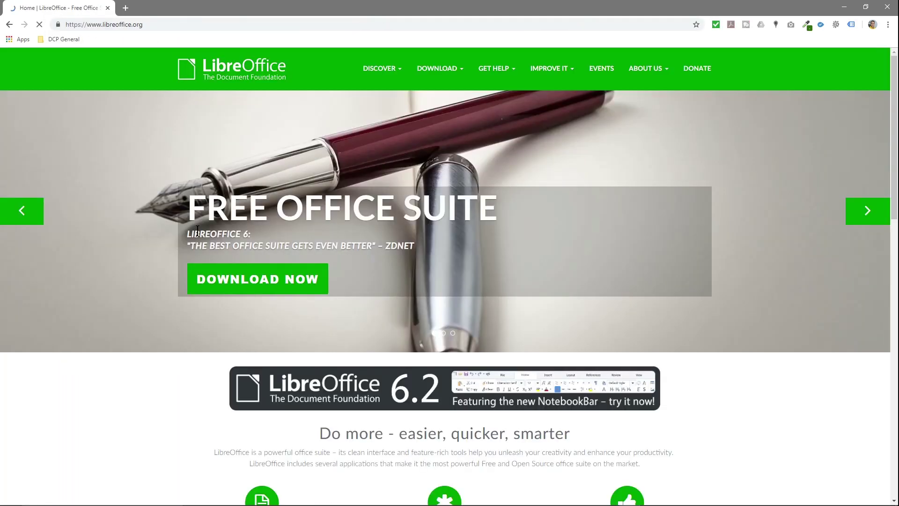
- Load the LibreOffice home page and go to its download page
left_click_drag(85, 24, 181, 24)
left_click(155, 267)
scroll(297, 344, "down", 2)
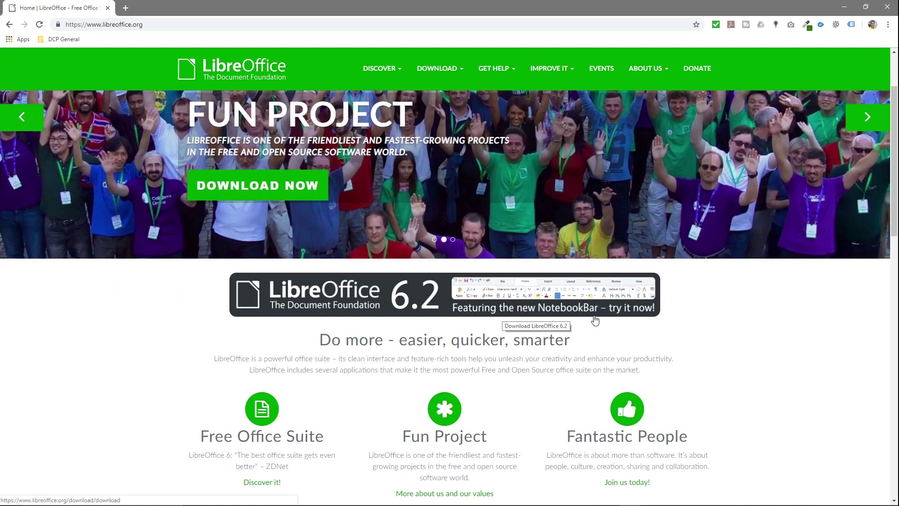
left_click(256, 187)
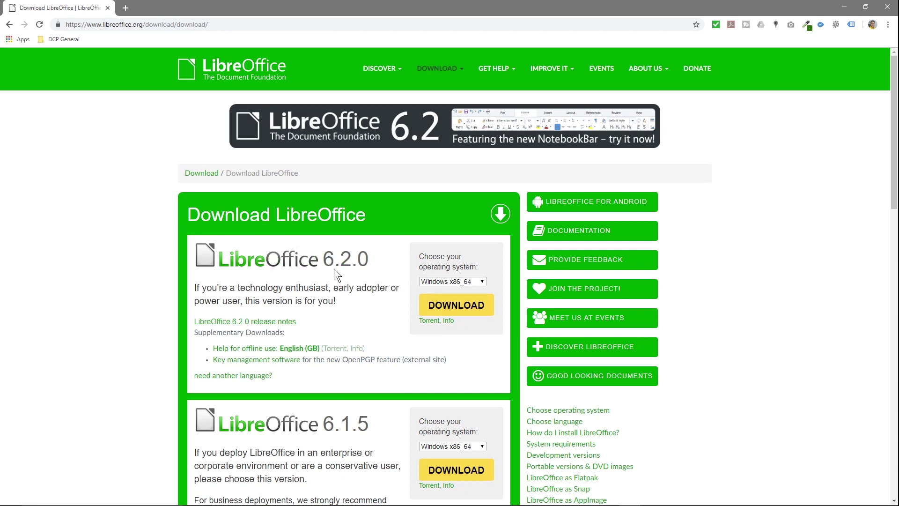
- Check the operating system list for 6.2.0 and keep Windows x86_64 selected
left_click(447, 282)
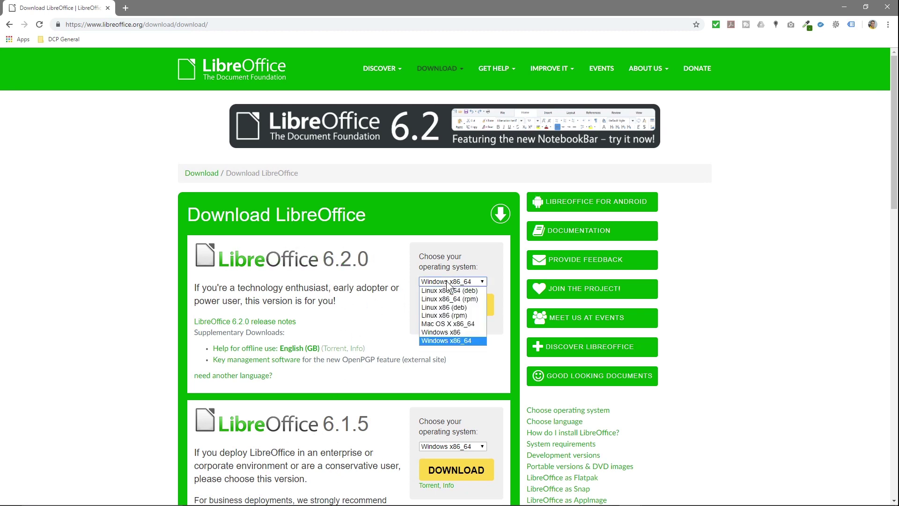
left_click(457, 339)
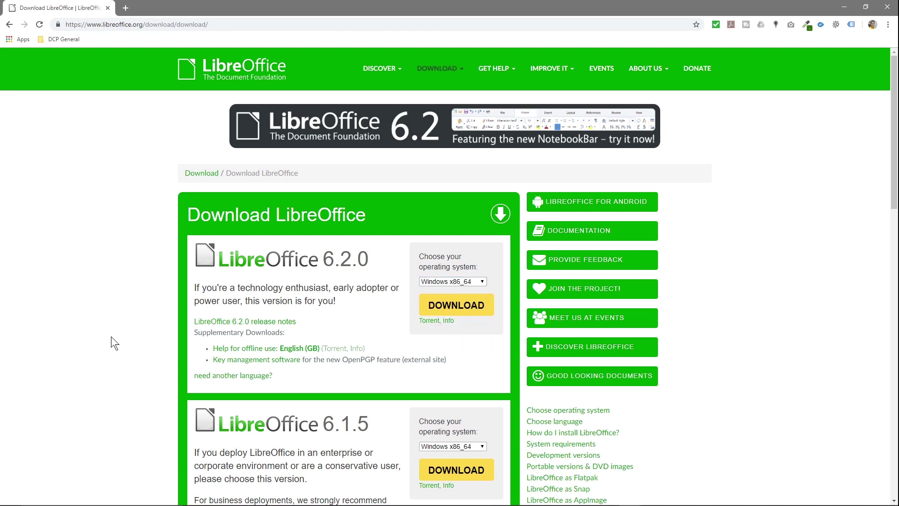
left_click(113, 491)
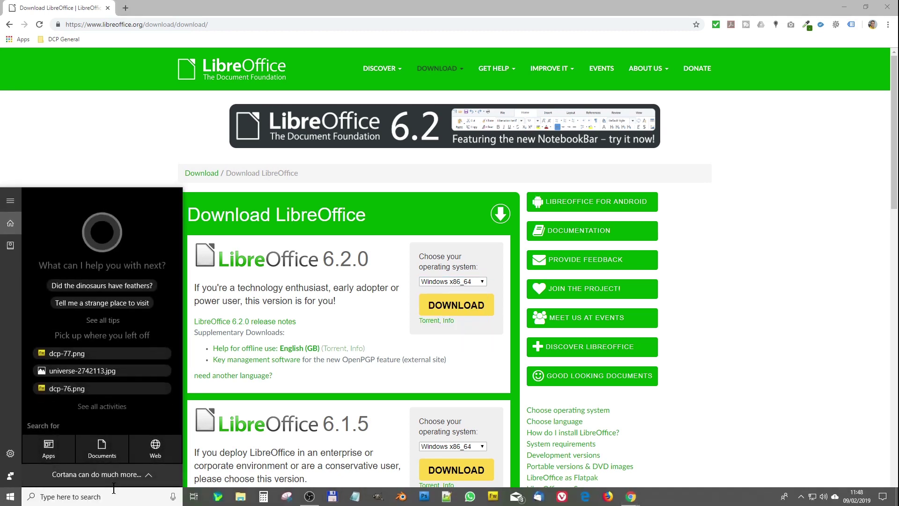
type("sys")
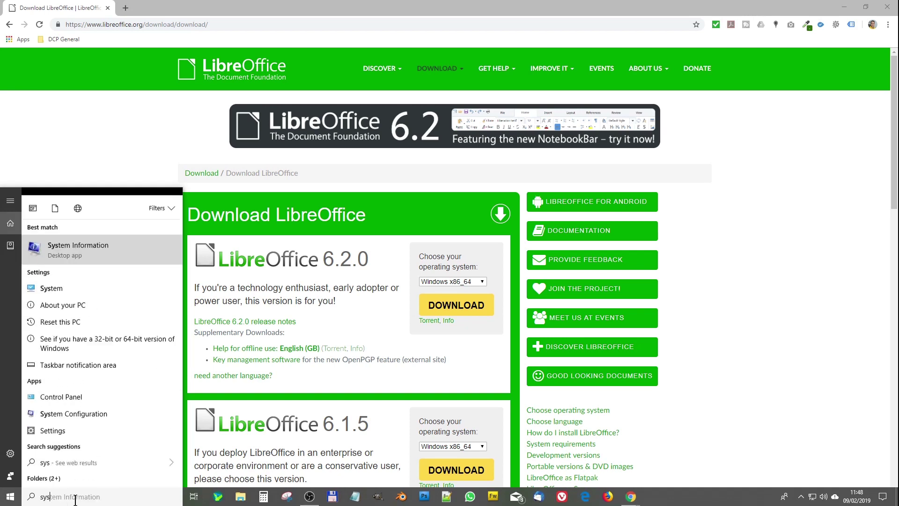
type("te")
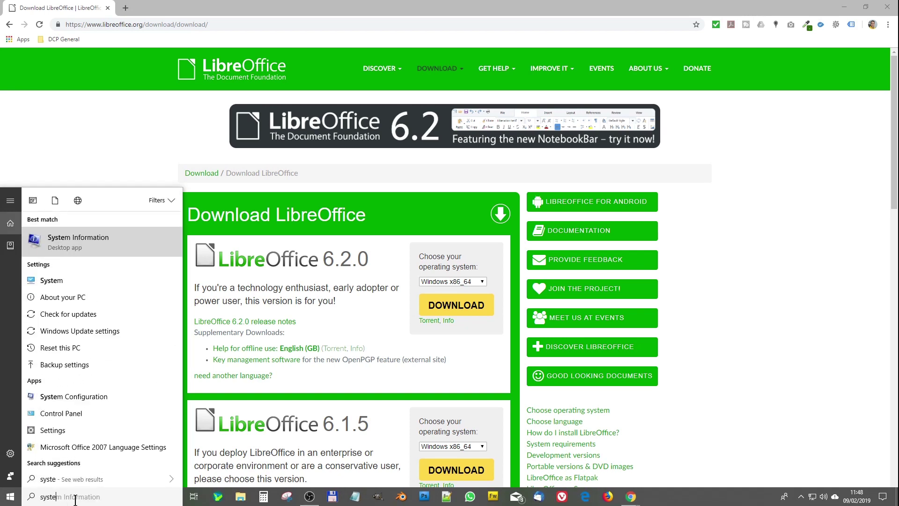
left_click(49, 281)
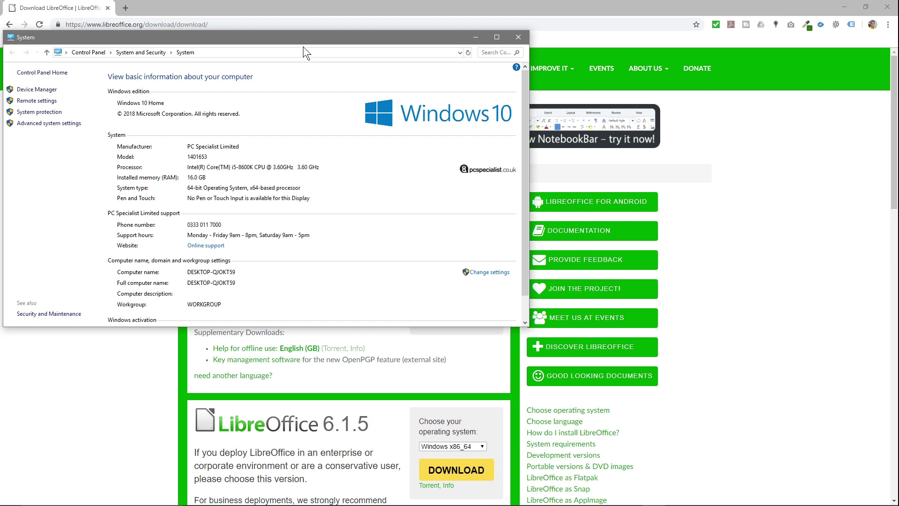
left_click_drag(295, 37, 325, 38)
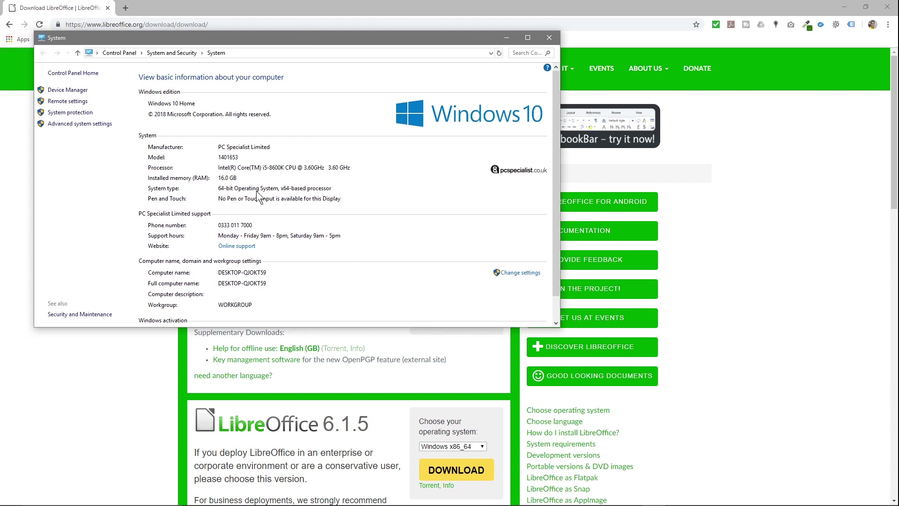
left_click(549, 37)
left_click(452, 282)
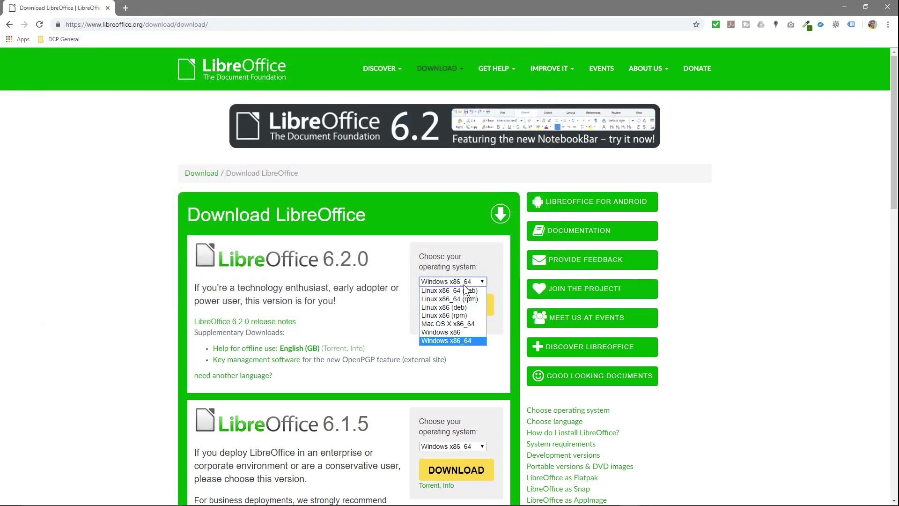
- Download the LibreOffice 6.2.0 Windows x86_64 installer and snap the browser to the left half
left_click(453, 342)
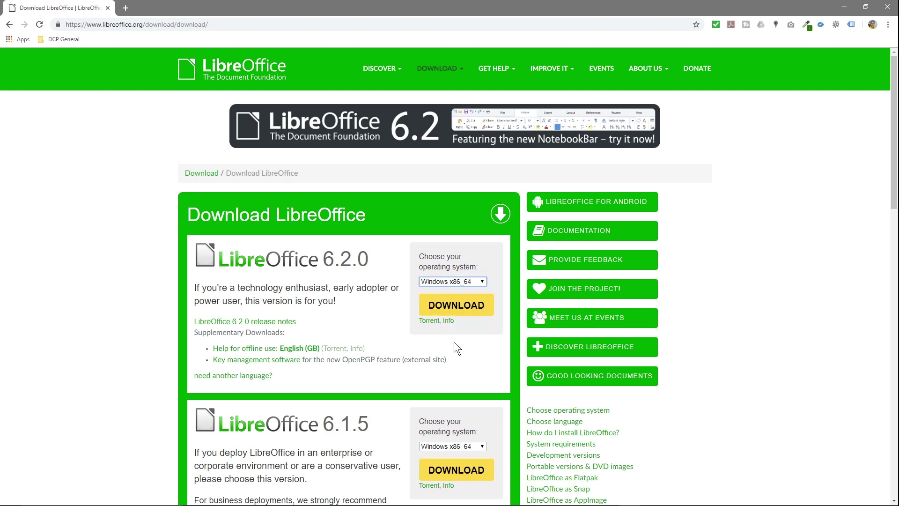
left_click(456, 308)
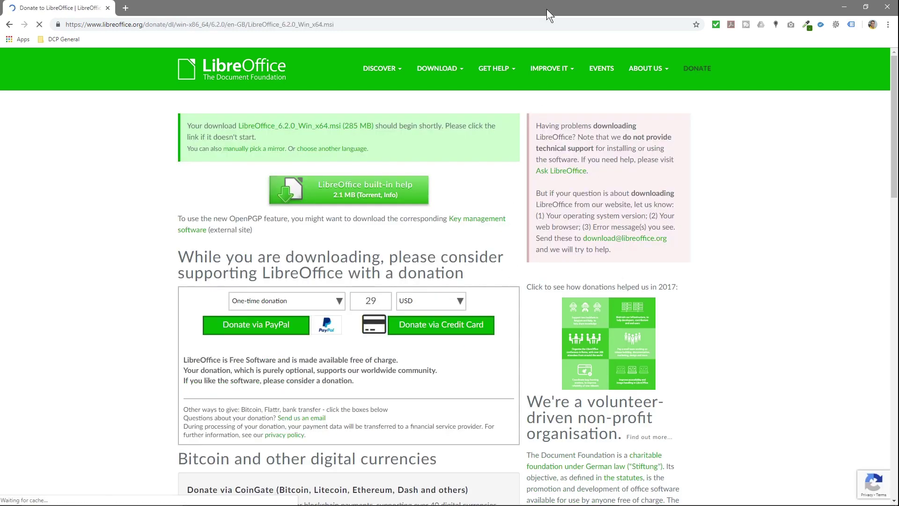
key("super+Left")
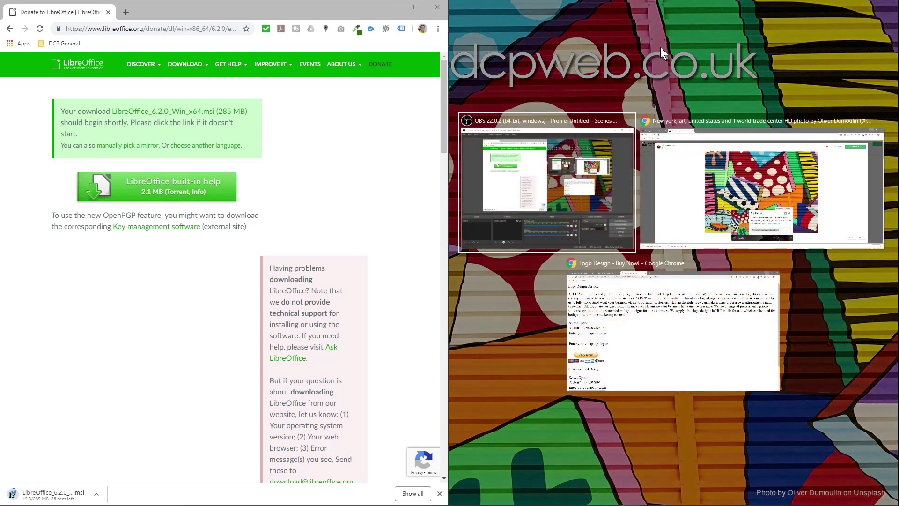
- Snap the Libre Office Install 6.2 Tutorial folder to the right and drag the downloaded .msi into it
left_click(841, 46)
double_click(870, 21)
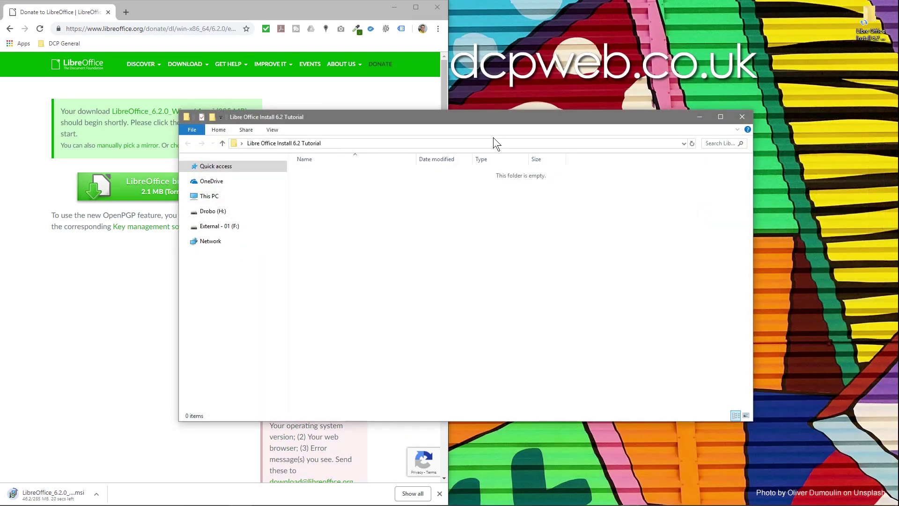
key("super+Right")
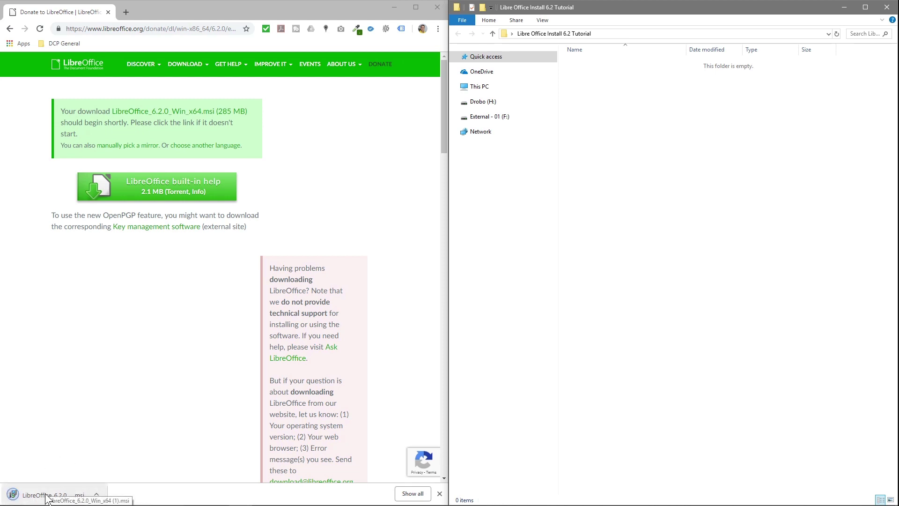
left_click_drag(47, 499, 595, 171)
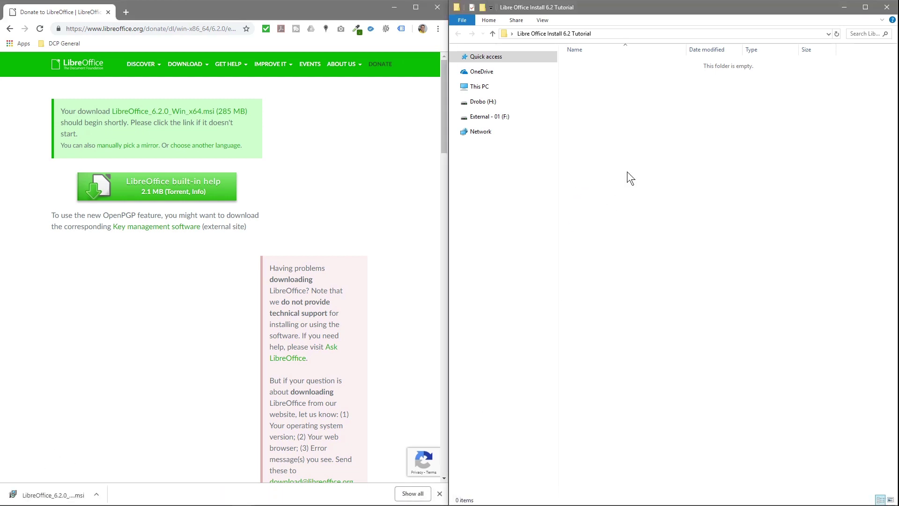
- Launch the LibreOffice .msi and advance with a Typical setup to Ready to Install
double_click(629, 63)
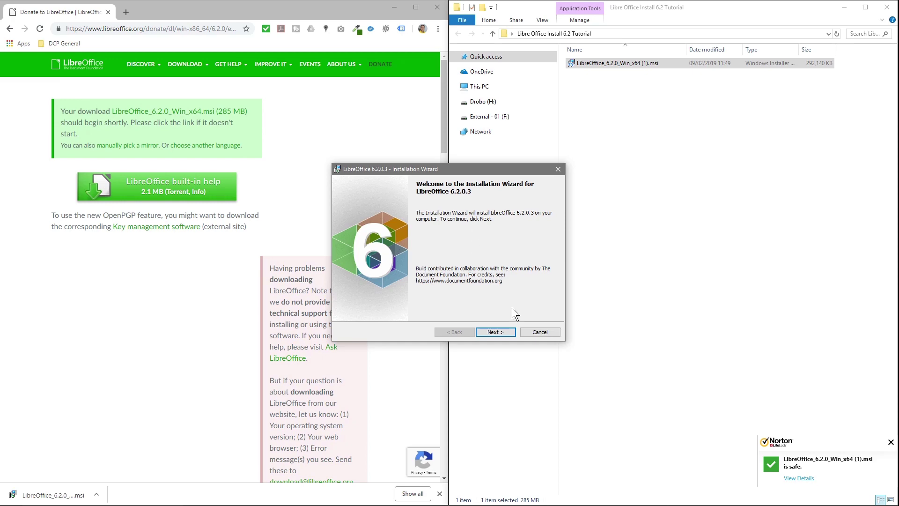
left_click(842, 8)
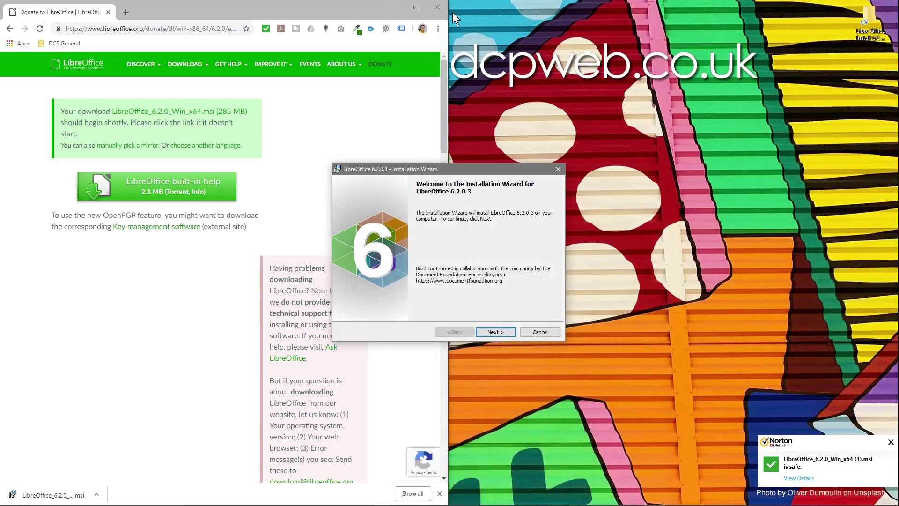
left_click(394, 8)
left_click(888, 446)
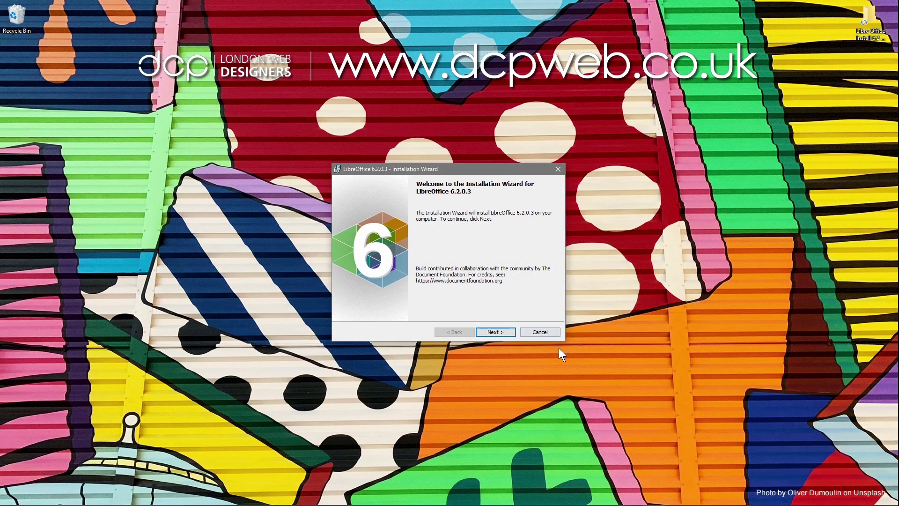
left_click(492, 332)
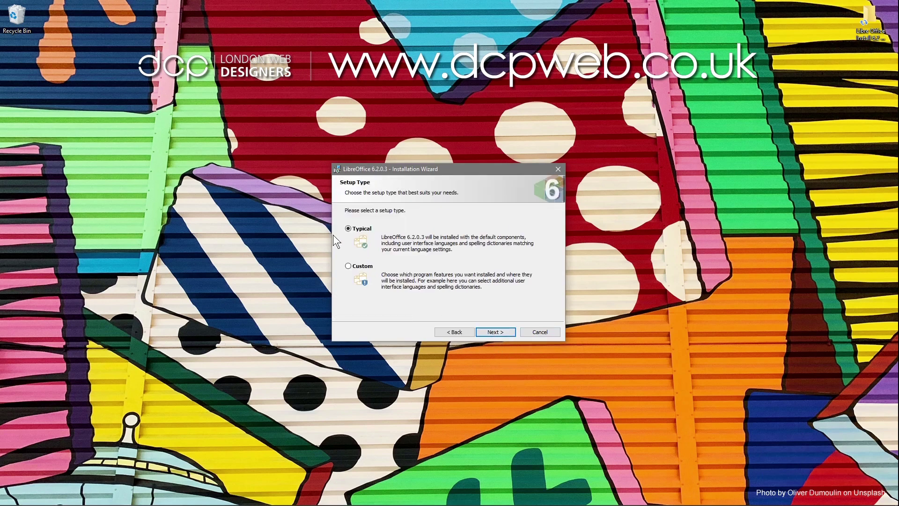
left_click(495, 330)
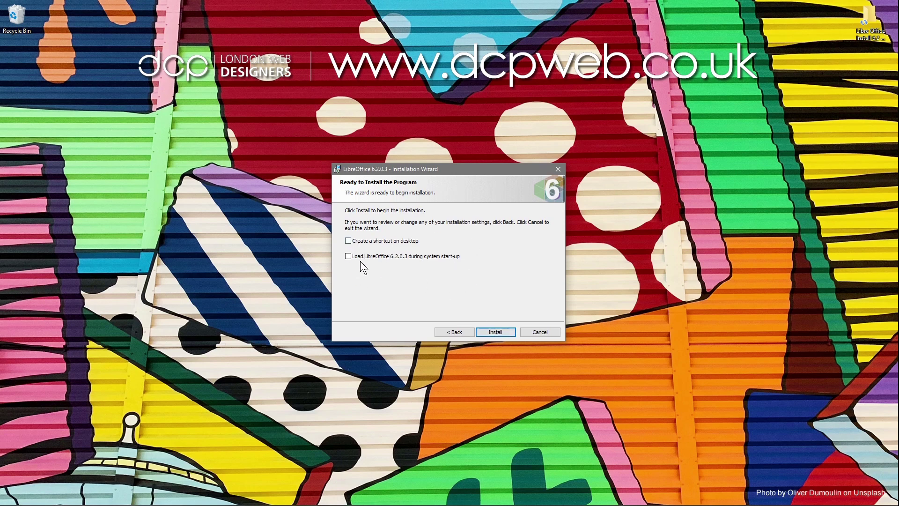
- Install LibreOffice 6.2.0.3, letting it close and restart applications using its files, then finish
left_click(491, 330)
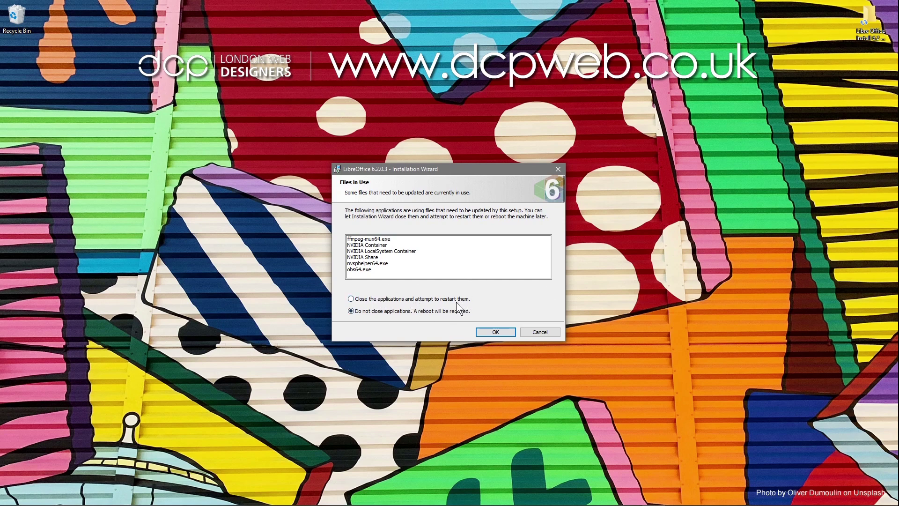
left_click(357, 300)
left_click(493, 331)
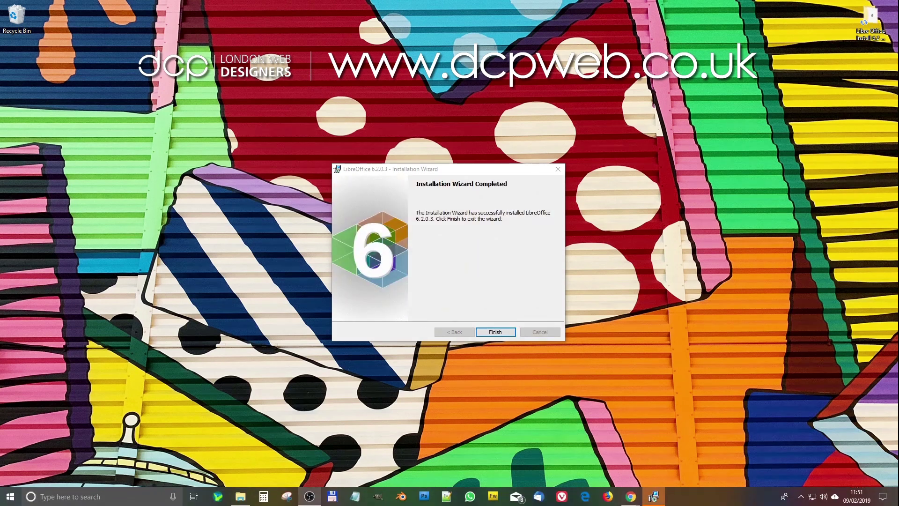
left_click(491, 330)
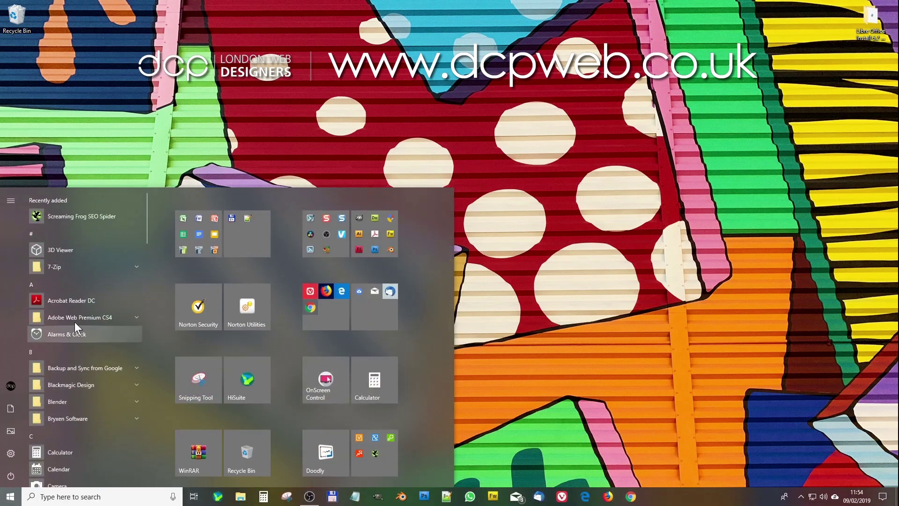
- Expand LibreOffice 6.2 in Start, pin Writer to the tiles, and launch it from the tile group
scroll(71, 320, "down", 2)
scroll(87, 335, "down", 10)
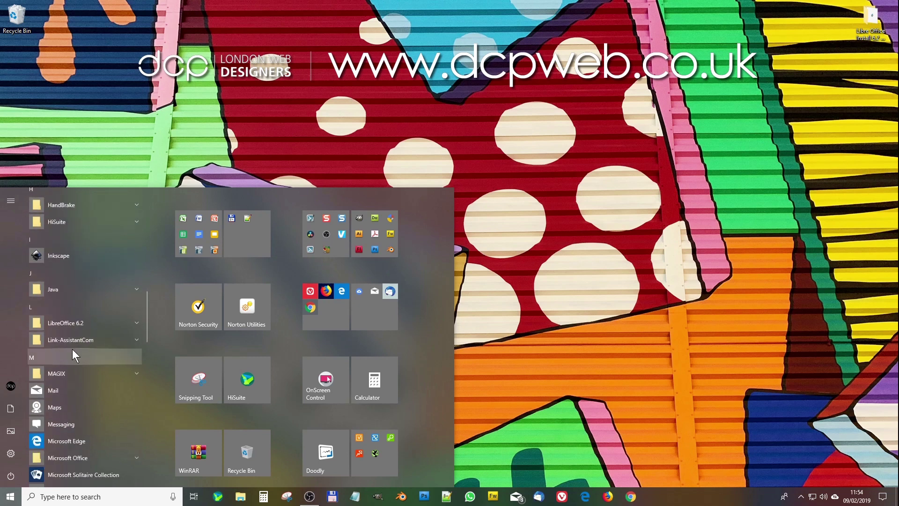
left_click(73, 324)
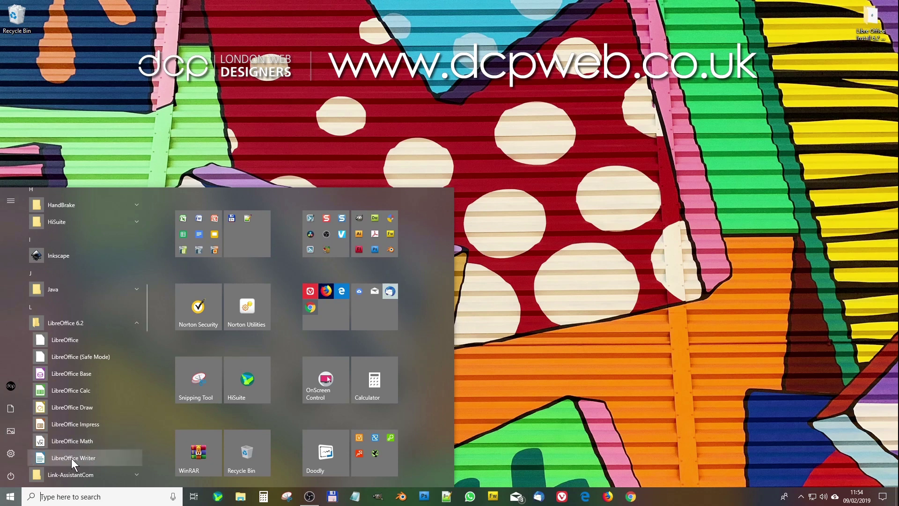
mouse_move(68, 457)
left_mouse_down()
mouse_move(209, 248)
mouse_move(82, 447)
left_mouse_up()
left_click(203, 231)
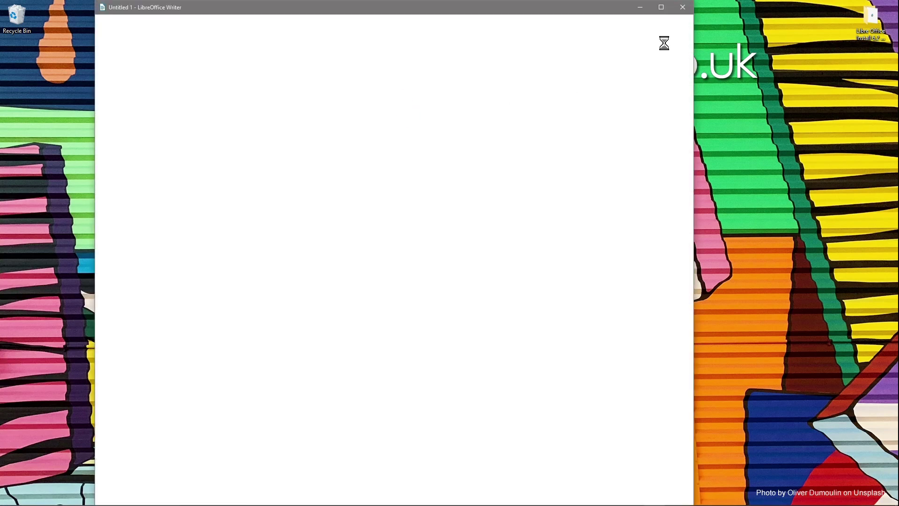
- Maximise Writer and switch to the Tabbed user interface via View > User Interface
left_click(660, 7)
left_click(41, 17)
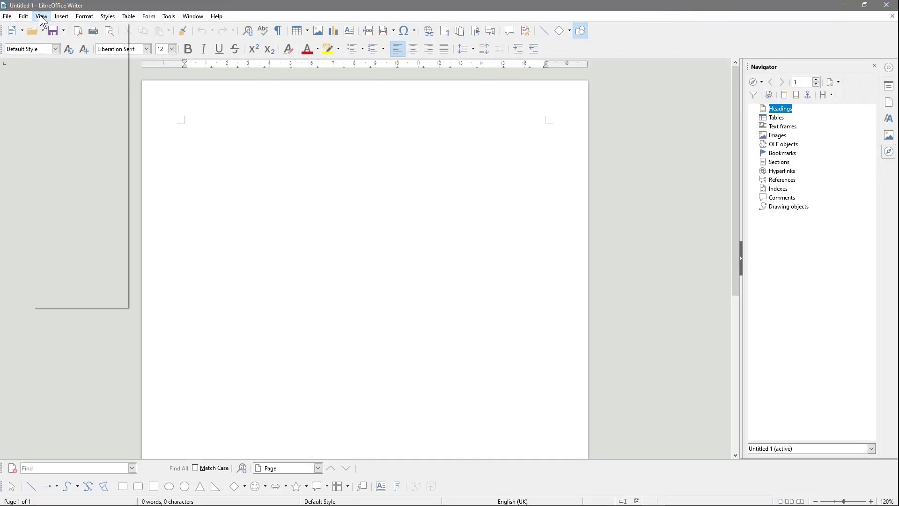
mouse_move(63, 54)
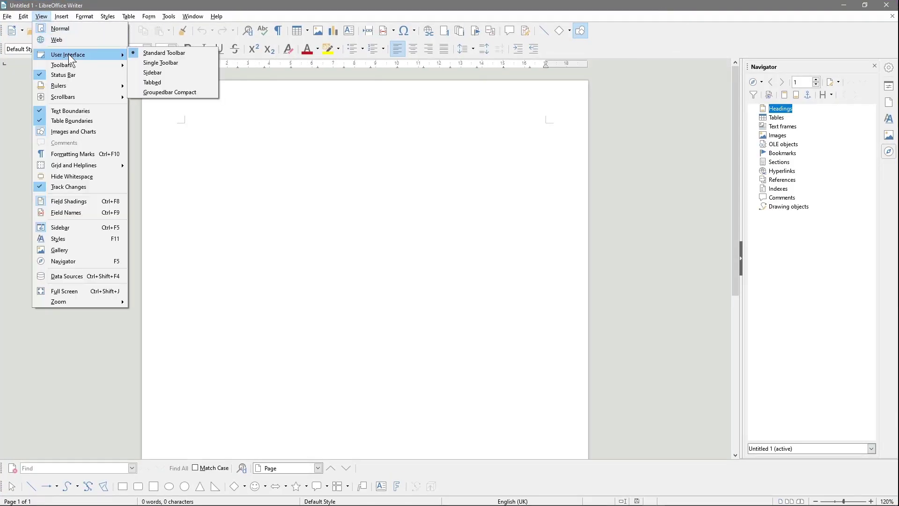
left_click(152, 82)
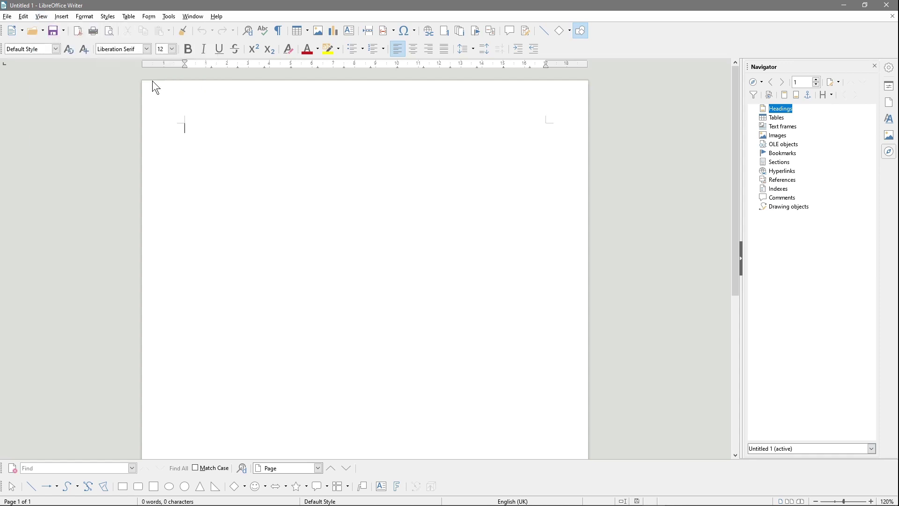
- Browse the Insert, References, Review, View, Tools, Layout, Home and File ribbon tabs
left_click(197, 19)
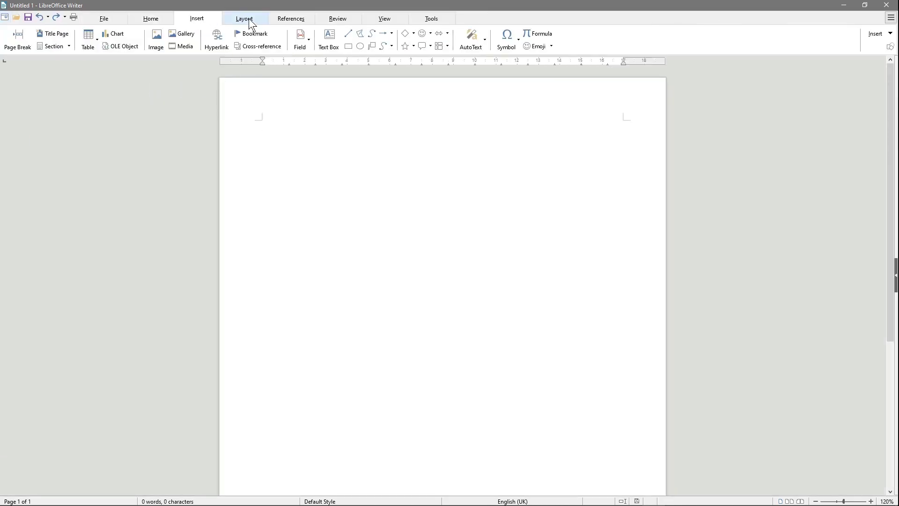
left_click(291, 19)
left_click(337, 18)
left_click(383, 19)
left_click(424, 19)
left_click(374, 20)
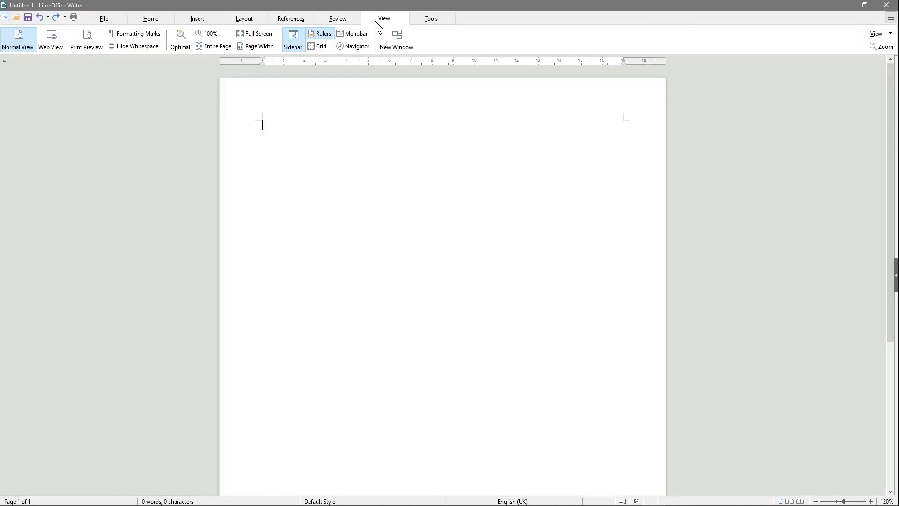
left_click(337, 18)
left_click(291, 18)
left_click(245, 18)
left_click(212, 16)
left_click(148, 19)
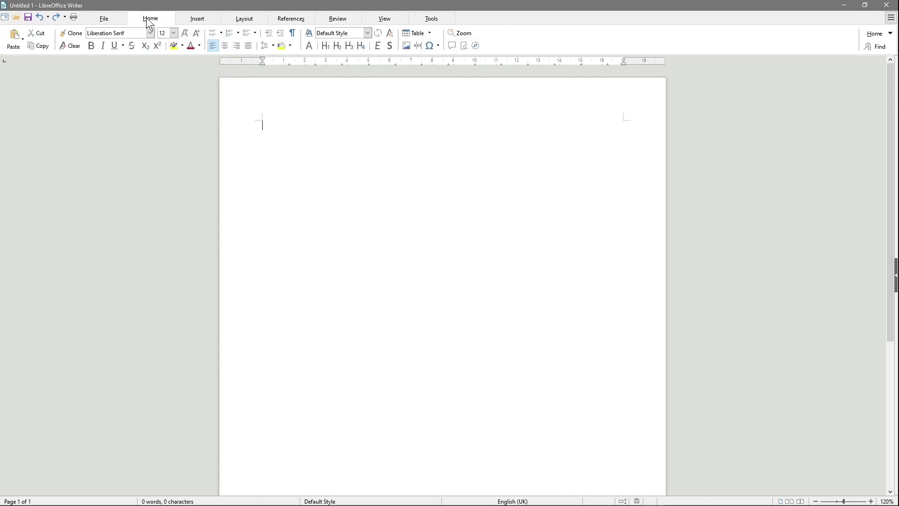
left_click(111, 18)
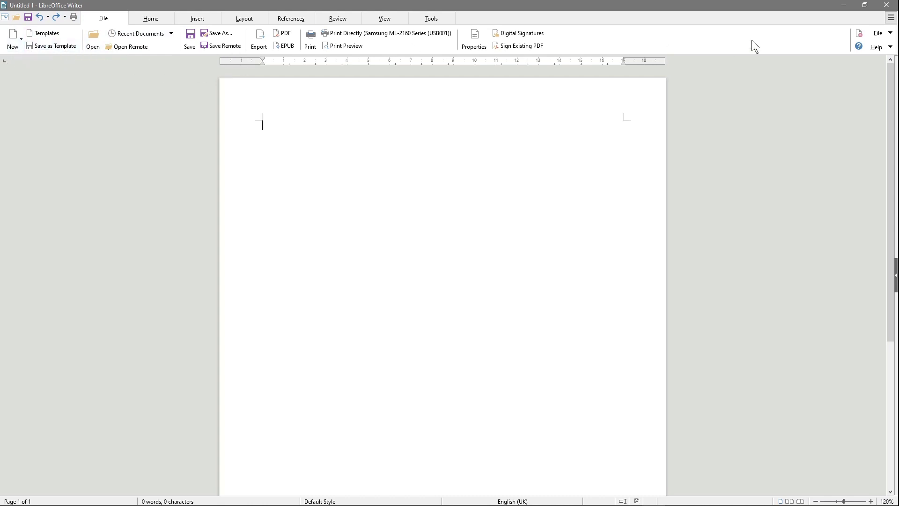
- Expand and close the File tab's full command list, then revisit the Home, File and Insert tabs
left_click(882, 35)
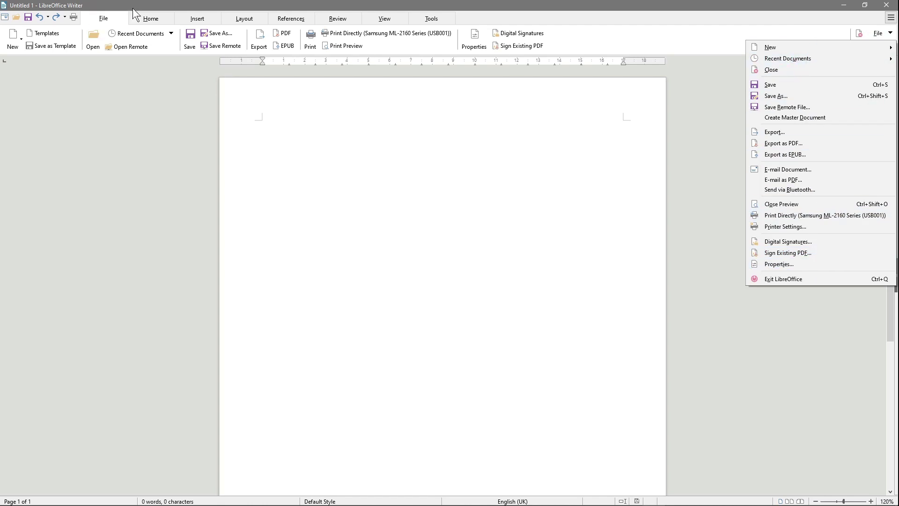
left_click(890, 19)
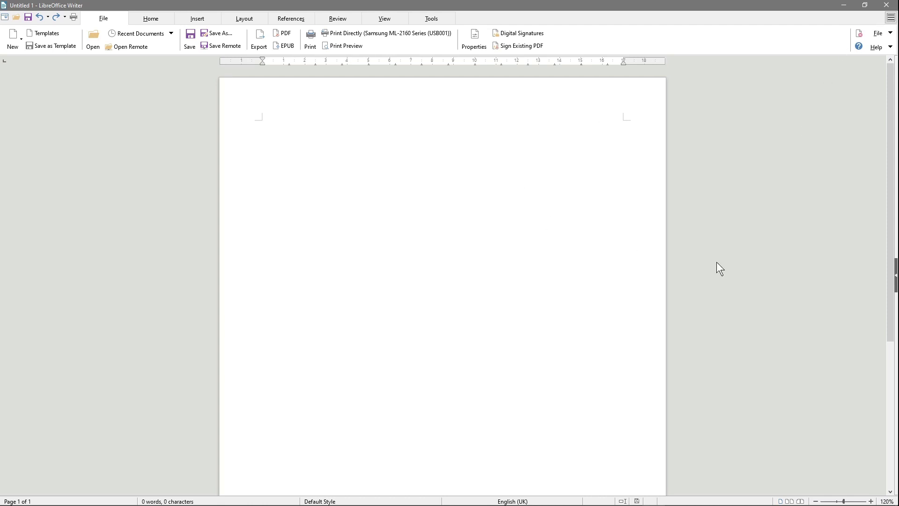
left_click(144, 21)
left_click(98, 18)
left_click(198, 20)
left_click(159, 19)
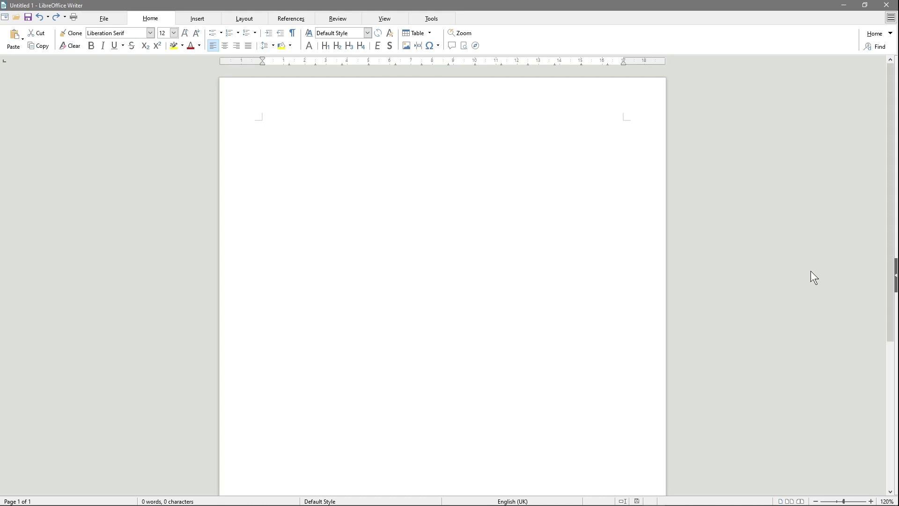
- Reopen the sidebar on the Navigator and flip between the Insert and File tabs
left_click(895, 273)
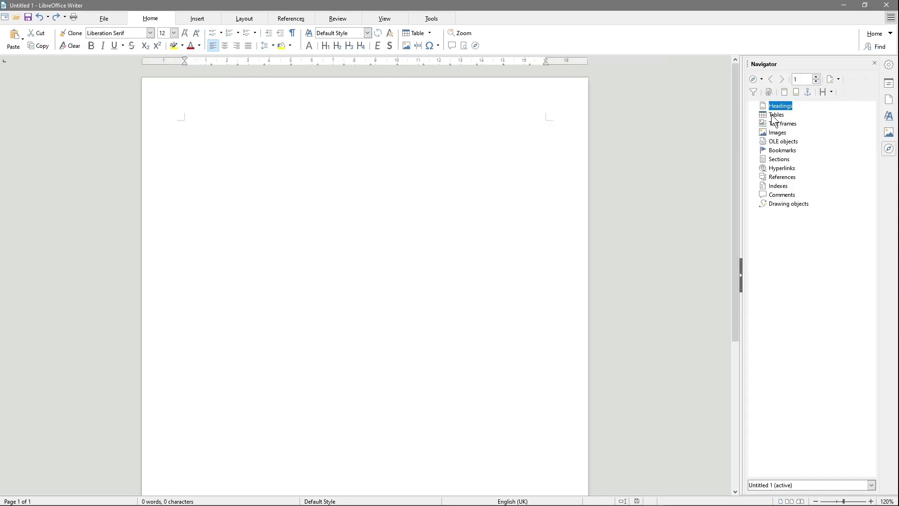
left_click(185, 16)
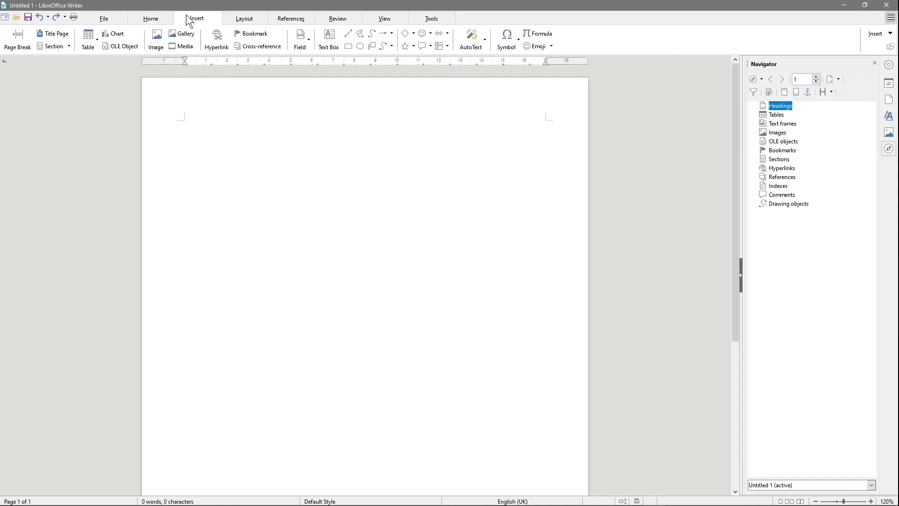
left_click(115, 17)
left_click(187, 17)
- Switch the sidebar deck to Styles, then to Properties
left_click(888, 116)
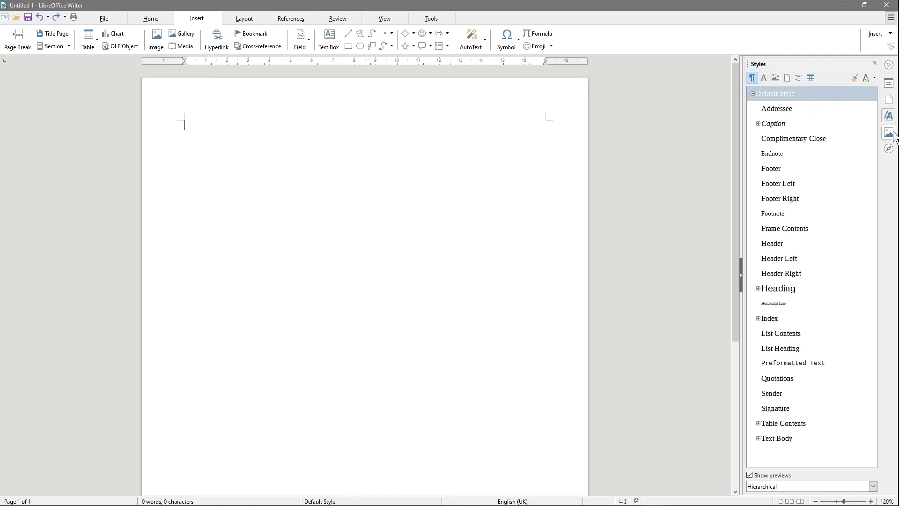
left_click(889, 83)
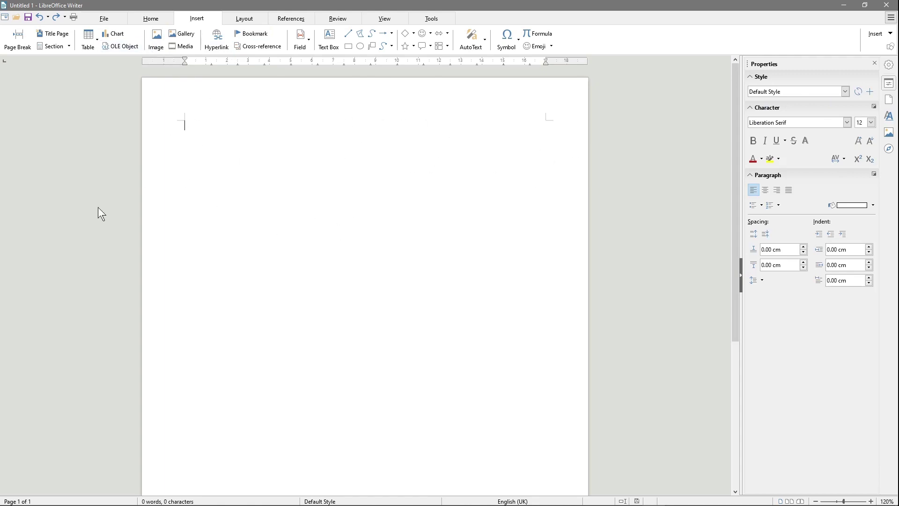
scroll(272, 214, "down", 5)
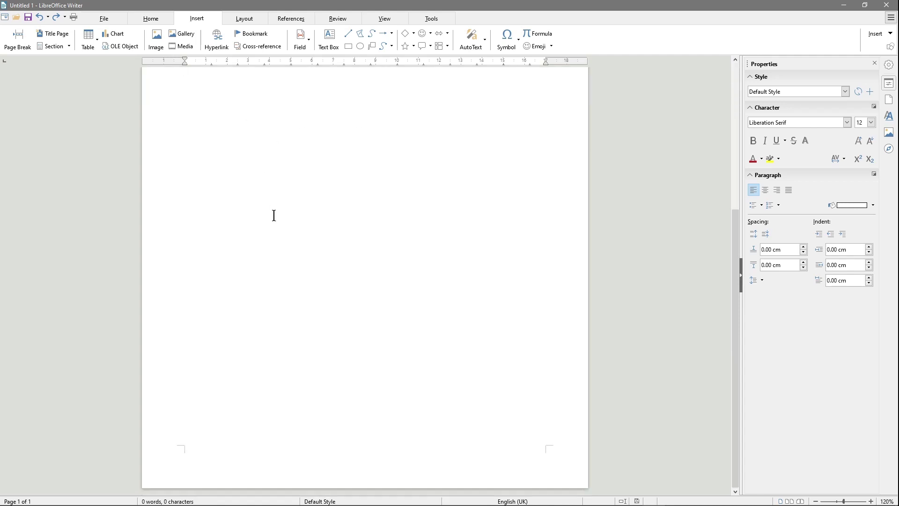
scroll(273, 203, "up", 5)
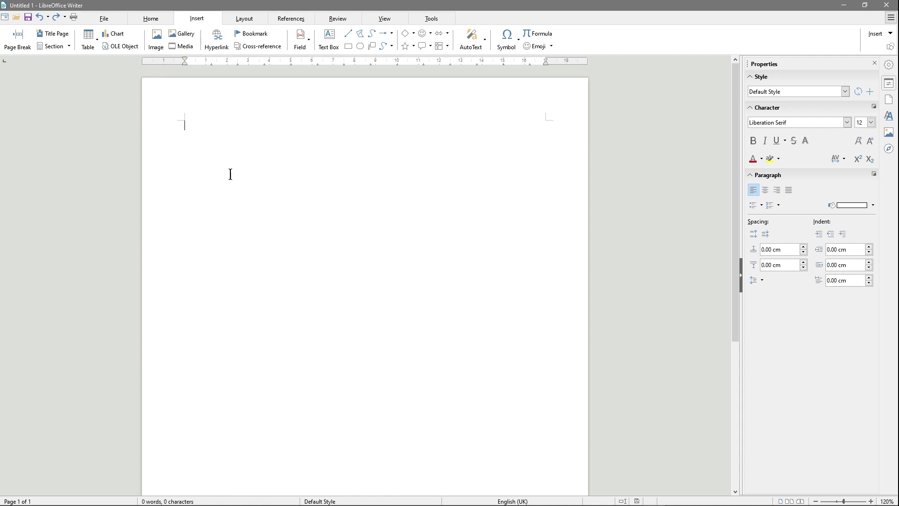
- Browse the File, Insert, Layout, References, Review, View and Tools tabs, ending on File
left_click(104, 19)
left_click(205, 19)
left_click(245, 18)
left_click(307, 18)
left_click(338, 18)
left_click(383, 19)
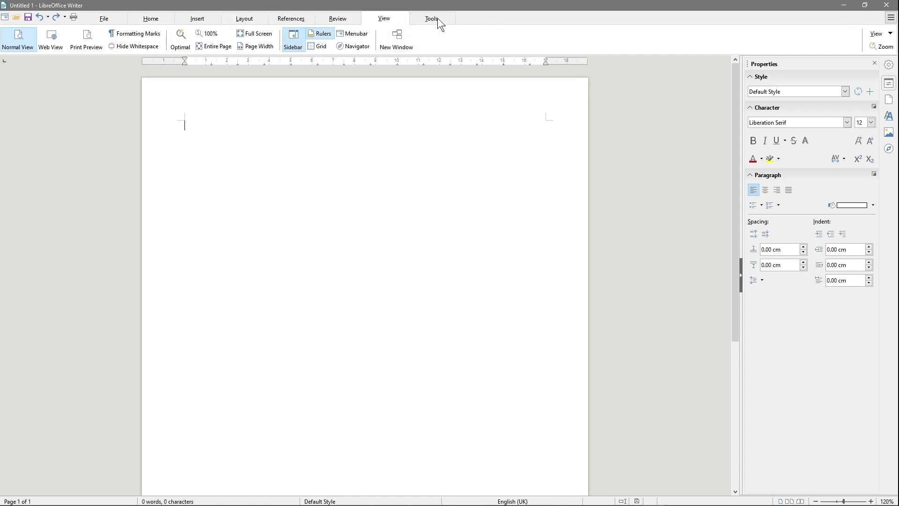
left_click(438, 17)
left_click(105, 19)
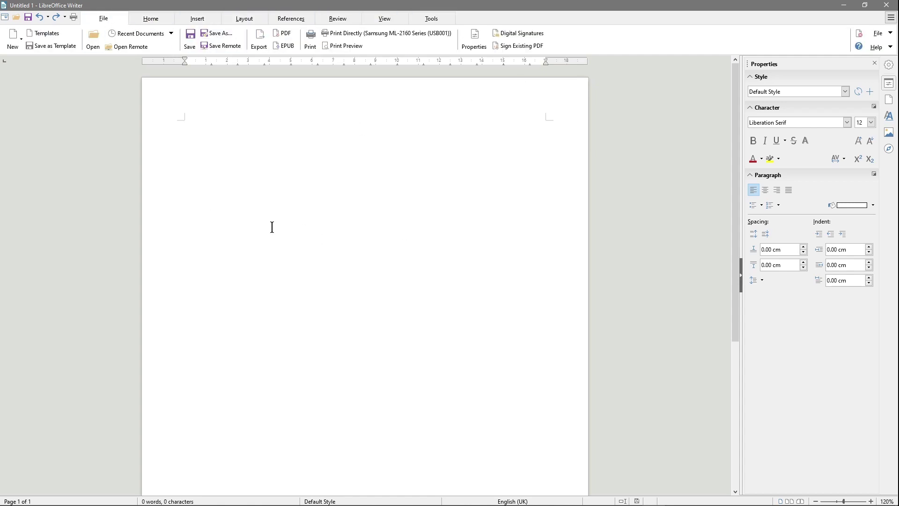
- Close Writer and launch LibreOffice Calc from the Start menu's LibreOffice tile group
left_click(878, 8)
left_click(11, 496)
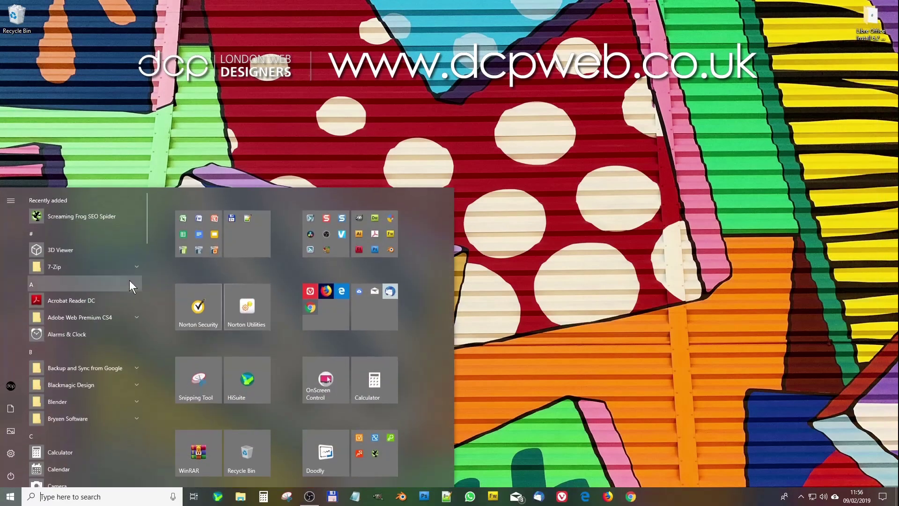
left_click(201, 224)
left_click(202, 391)
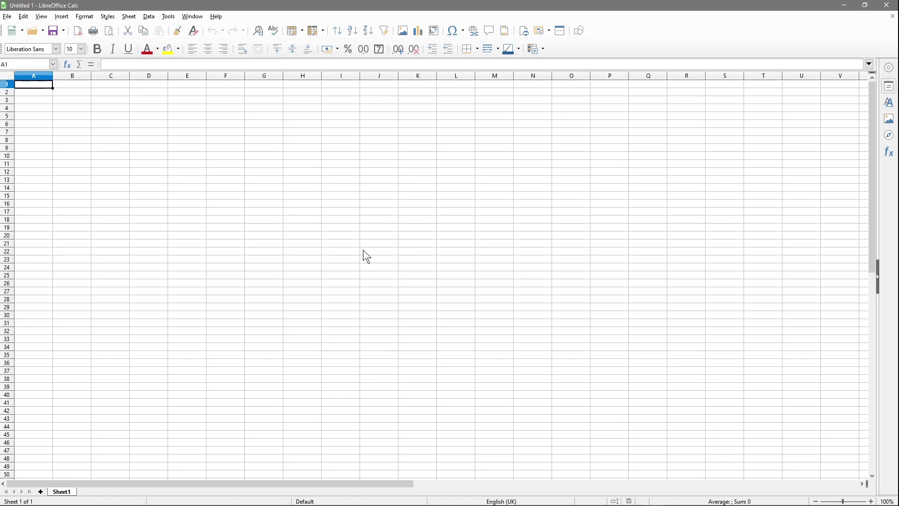
- Switch Calc to the Tabbed user interface through View > User Interface
left_click(41, 17)
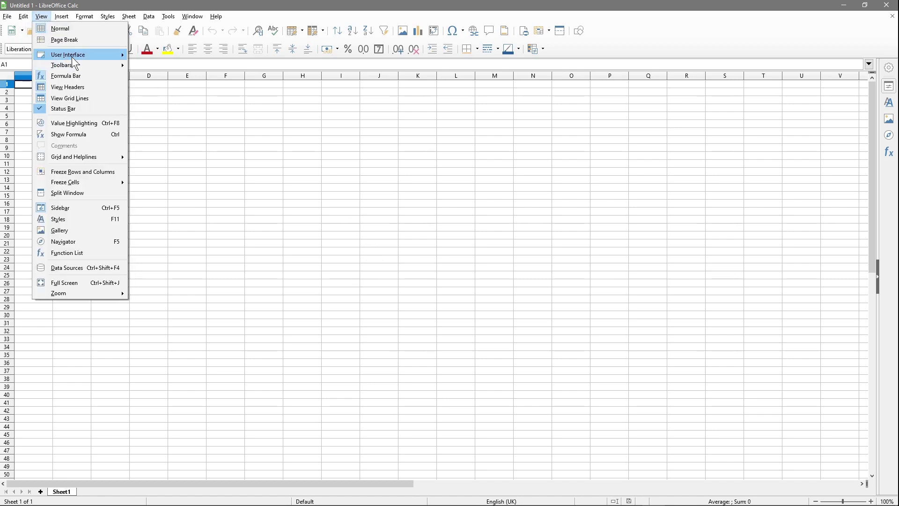
mouse_move(72, 57)
left_click(145, 78)
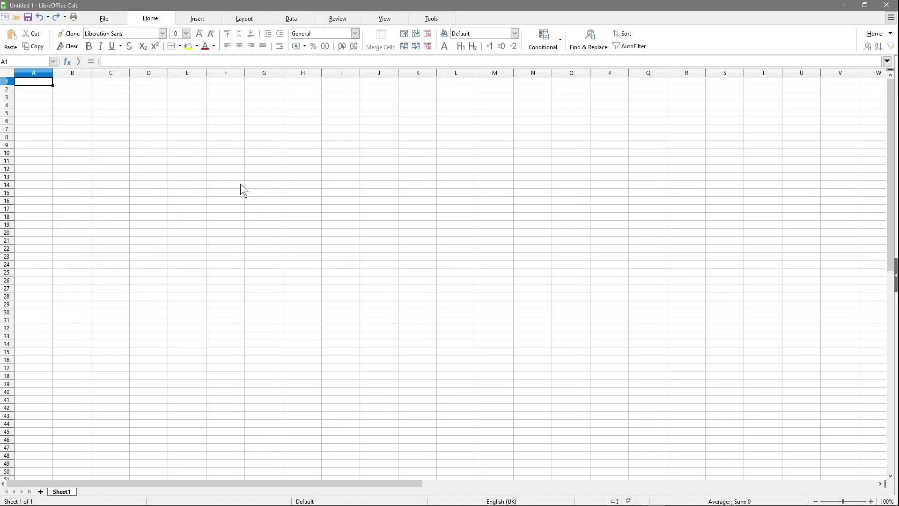
- Browse the ribbon tabs from File through Tools, ending back on the File tab
left_click(103, 18)
left_click(150, 18)
left_click(197, 19)
left_click(244, 19)
left_click(290, 18)
left_click(338, 18)
left_click(384, 19)
left_click(431, 19)
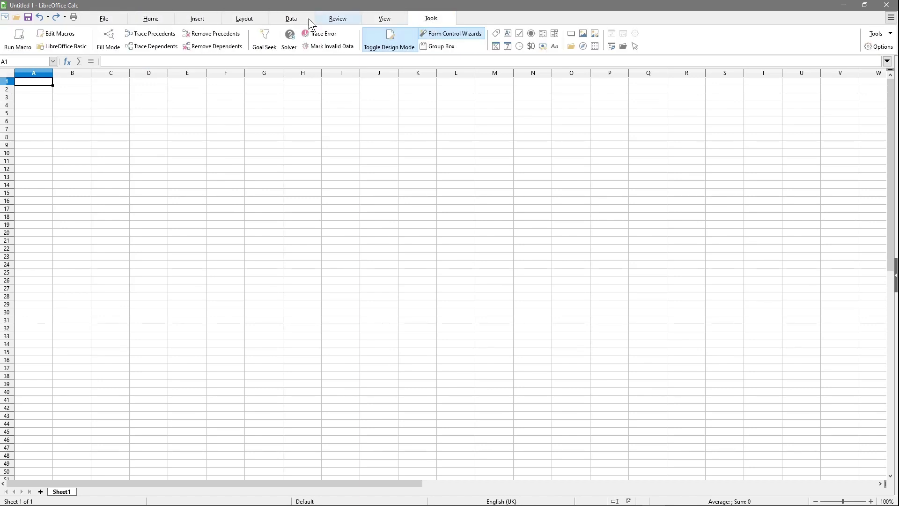
left_click(104, 18)
left_click(380, 19)
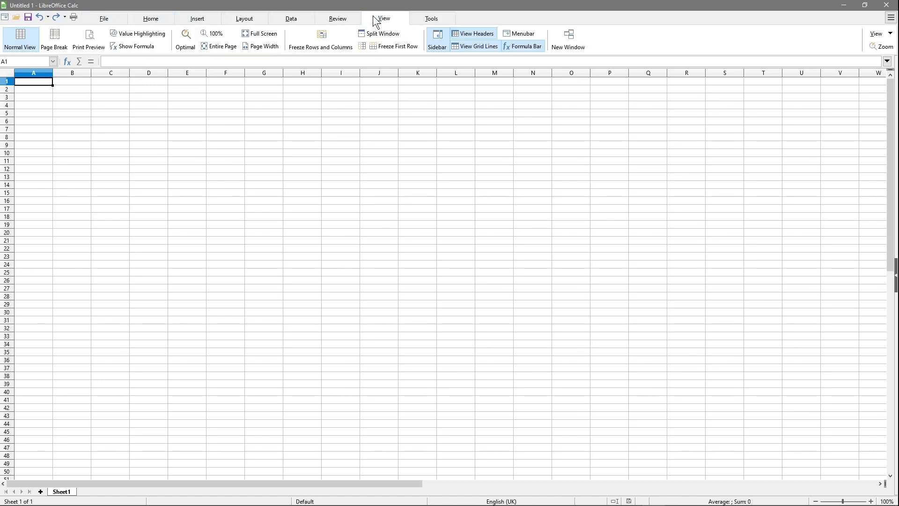
left_click(109, 21)
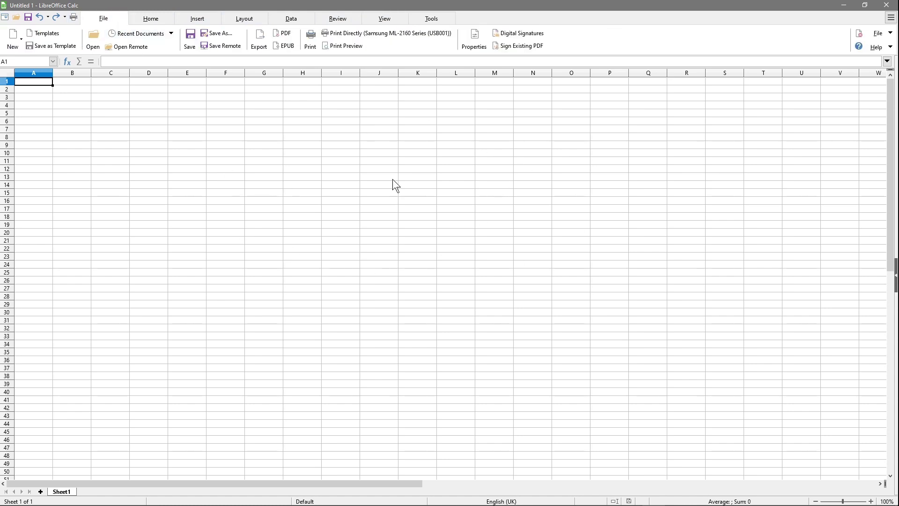